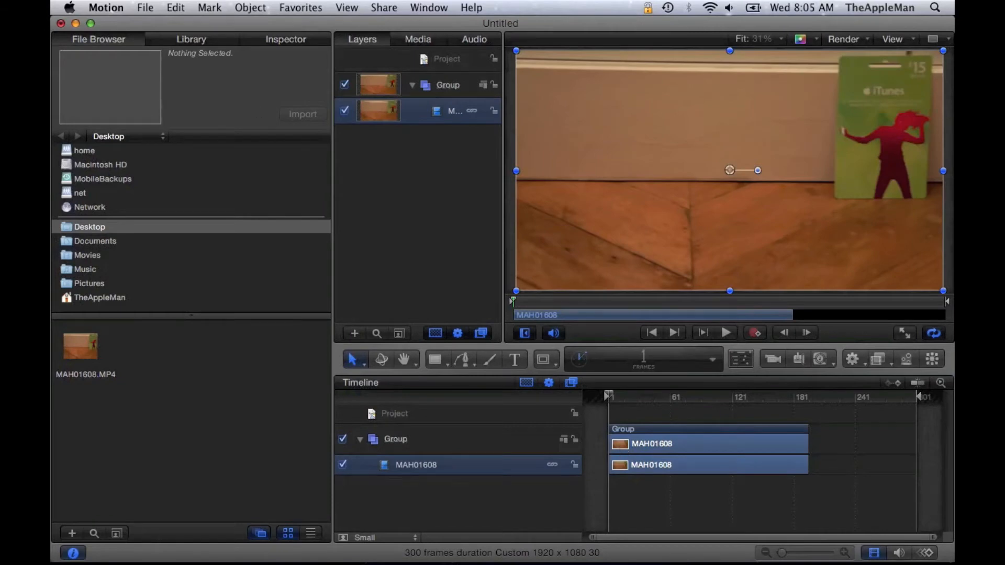
# - Apply the Analyze Motion tracking behavior to the MAH01608 clip
pyautogui.click(183, 40)
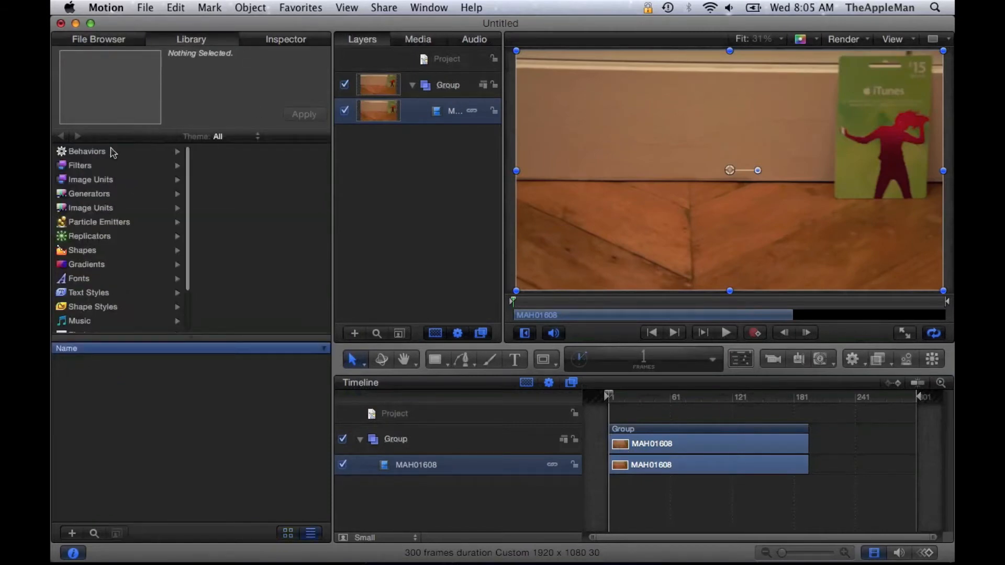
pyautogui.click(112, 152)
pyautogui.click(261, 209)
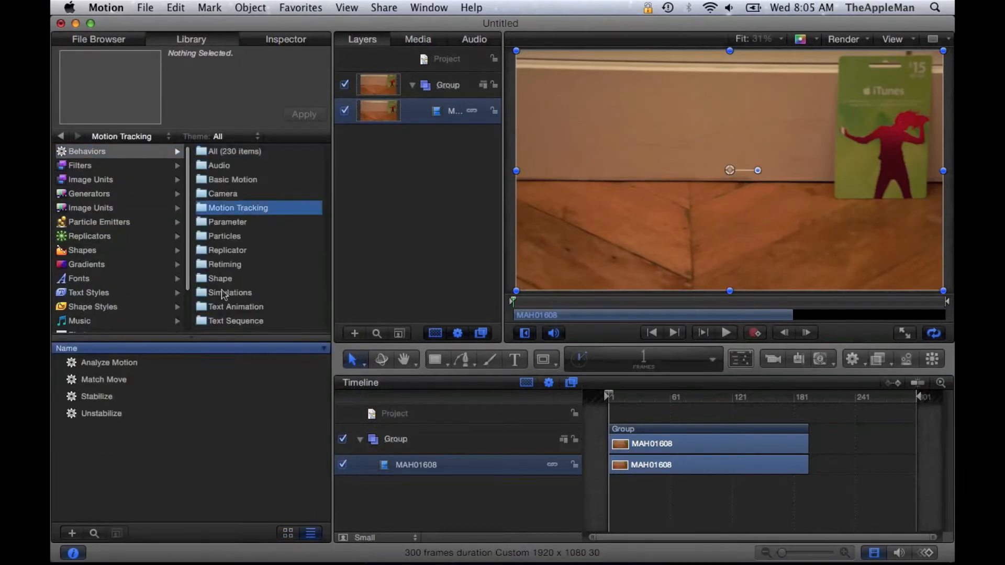
pyautogui.moveTo(99, 367); pyautogui.dragTo(629, 475)
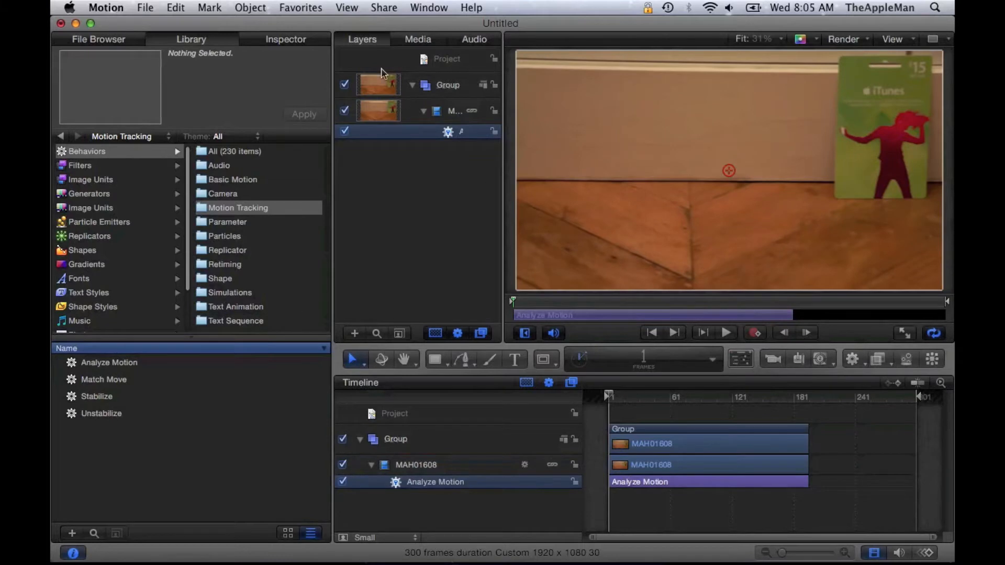
# - Place the Analyze Motion tracker on the iTunes logo of the gift card
pyautogui.click(293, 39)
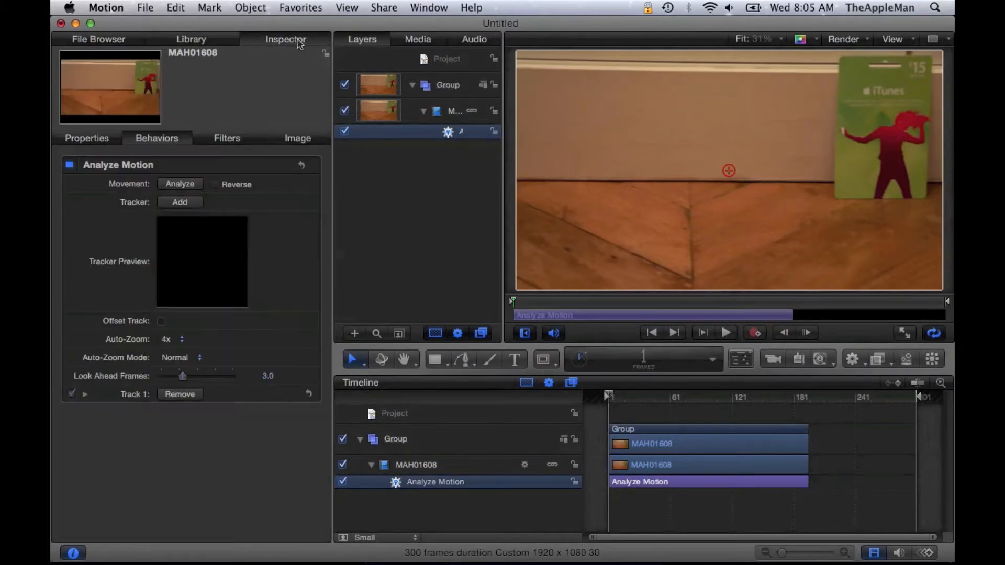
pyautogui.moveTo(729, 171); pyautogui.dragTo(870, 88)
pyautogui.moveTo(180, 267); pyautogui.dragTo(202, 278)
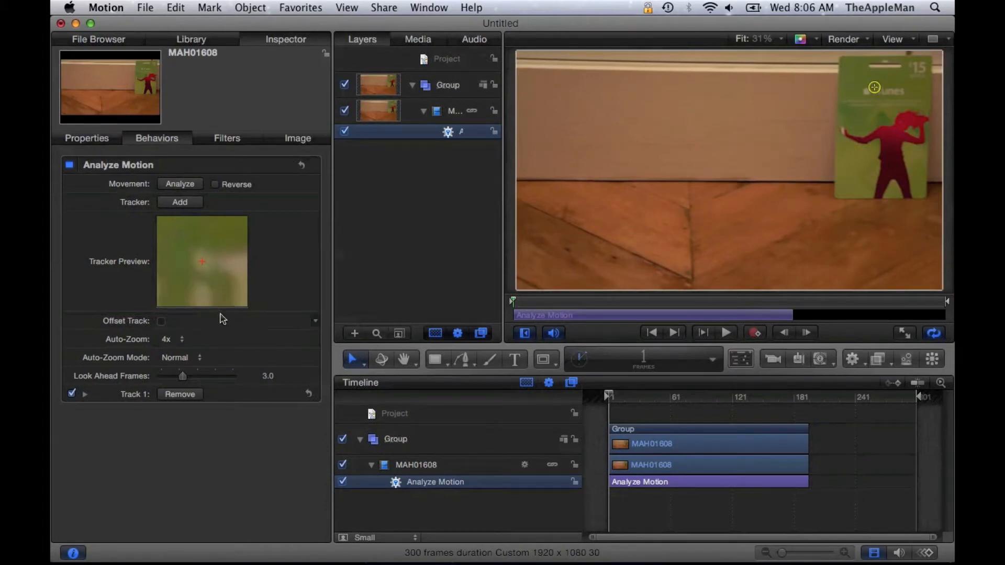
# - Set Track 1's fail tolerance to 0 and its search size to 200%
pyautogui.click(85, 396)
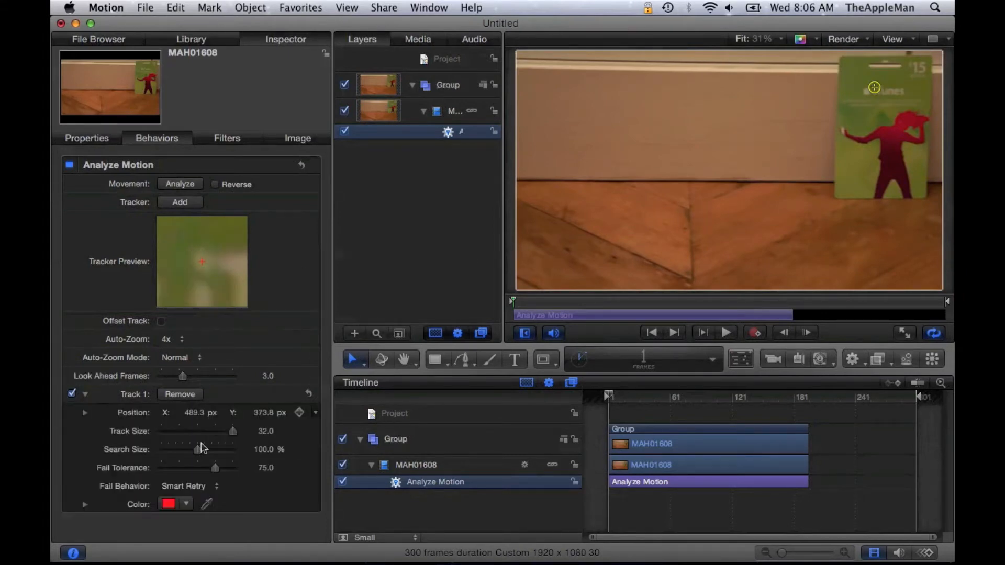
pyautogui.moveTo(218, 472); pyautogui.dragTo(158, 474)
pyautogui.moveTo(199, 453); pyautogui.dragTo(237, 454)
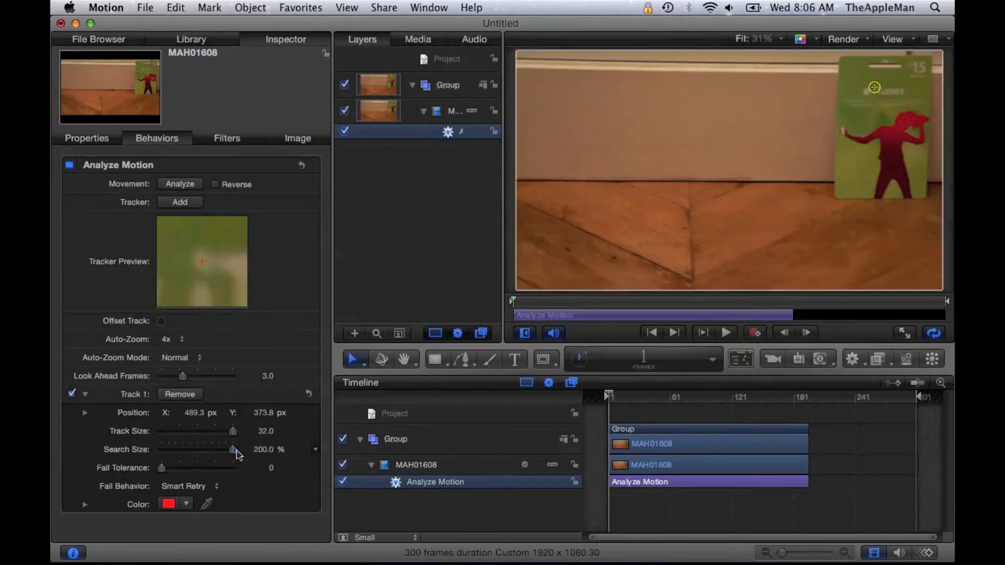
# - Analyze the clip's movement and return the playhead to frame 1
pyautogui.click(200, 190)
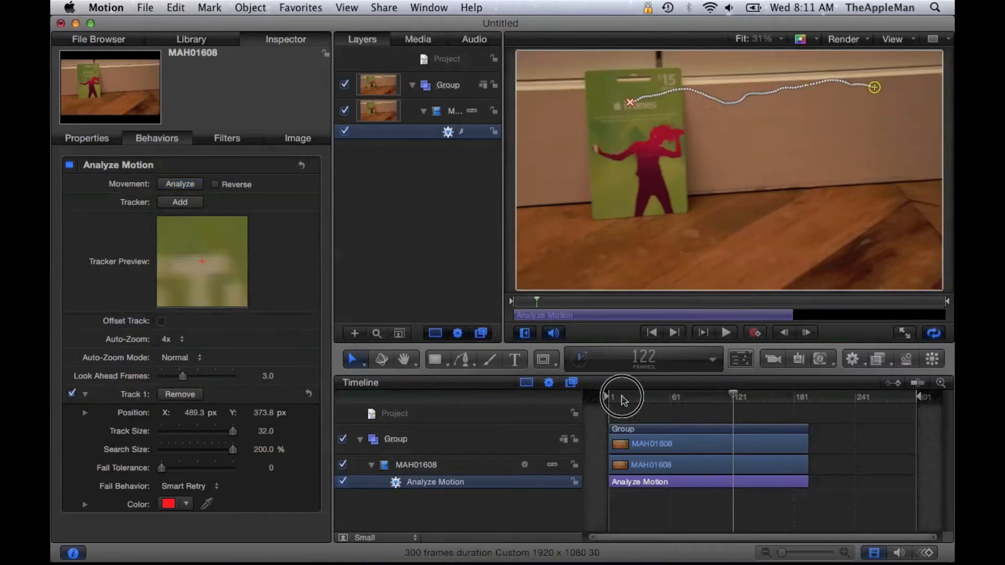
pyautogui.click(611, 399)
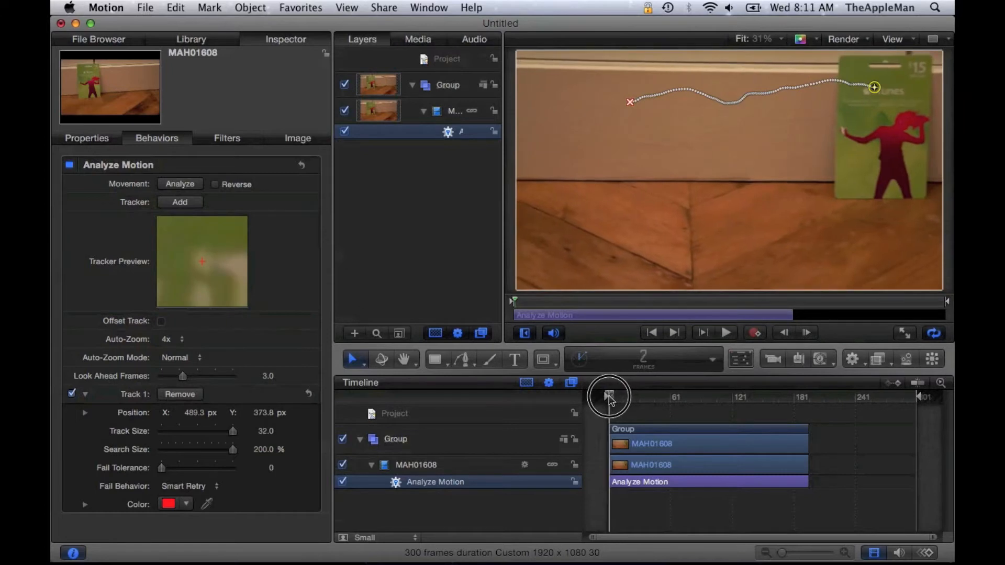
pyautogui.moveTo(611, 399)
pyautogui.mouseDown()
pyautogui.moveTo(745, 396)
pyautogui.moveTo(599, 403)
pyautogui.mouseUp()
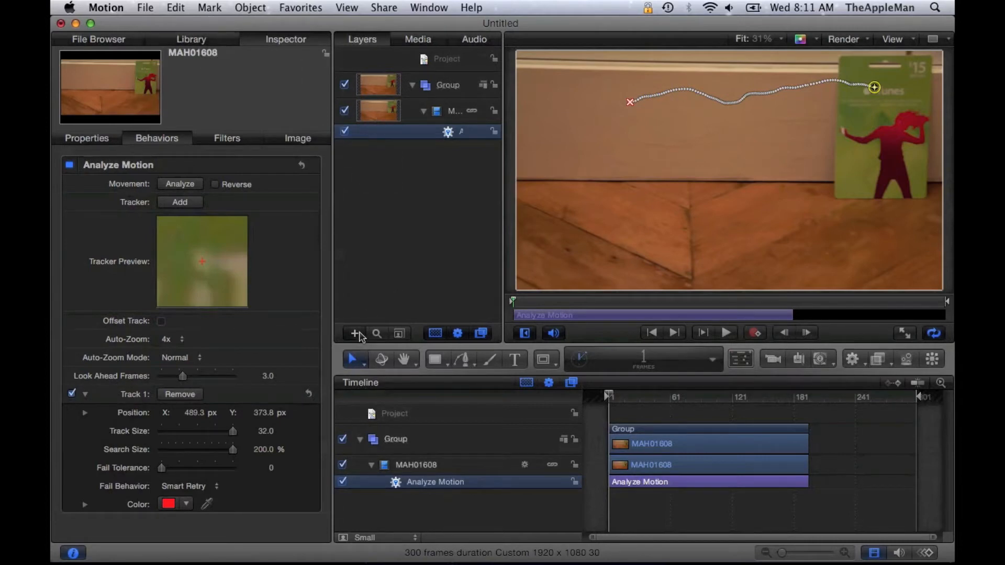
# - Create a new group and add the text "iTunes Gift Card" in it just below the card
pyautogui.click(355, 333)
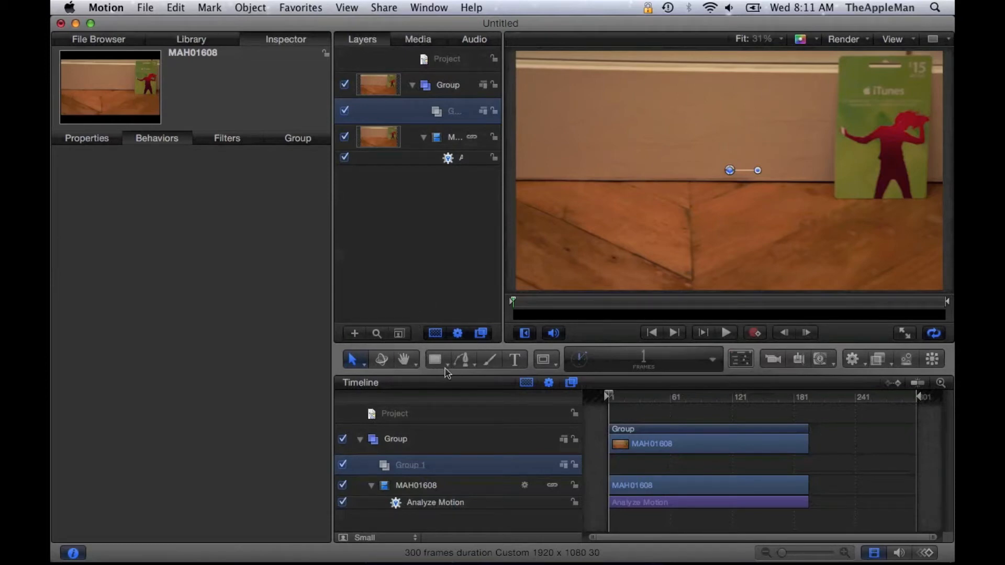
pyautogui.click(513, 366)
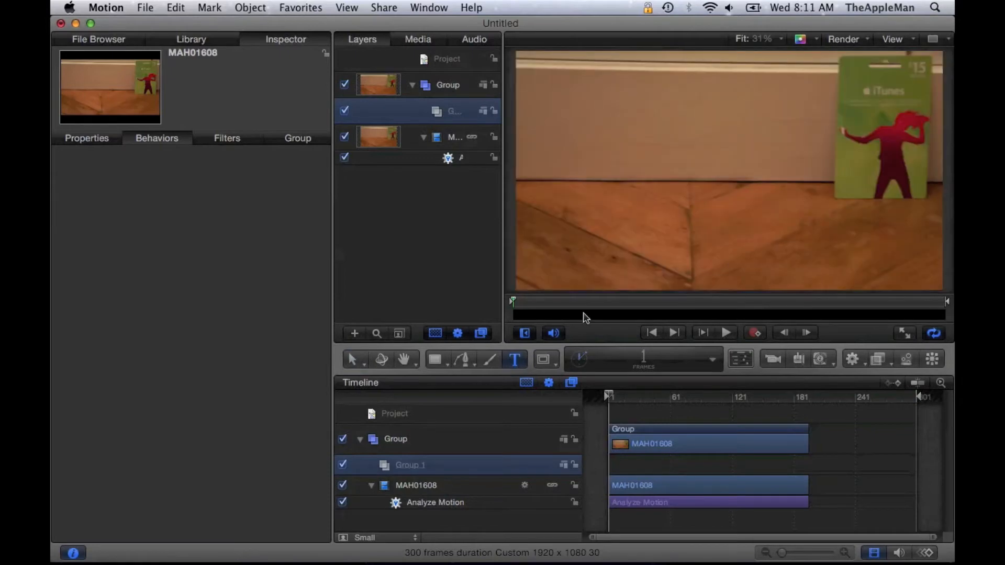
pyautogui.click(886, 211)
pyautogui.moveTo(849, 208); pyautogui.dragTo(919, 219)
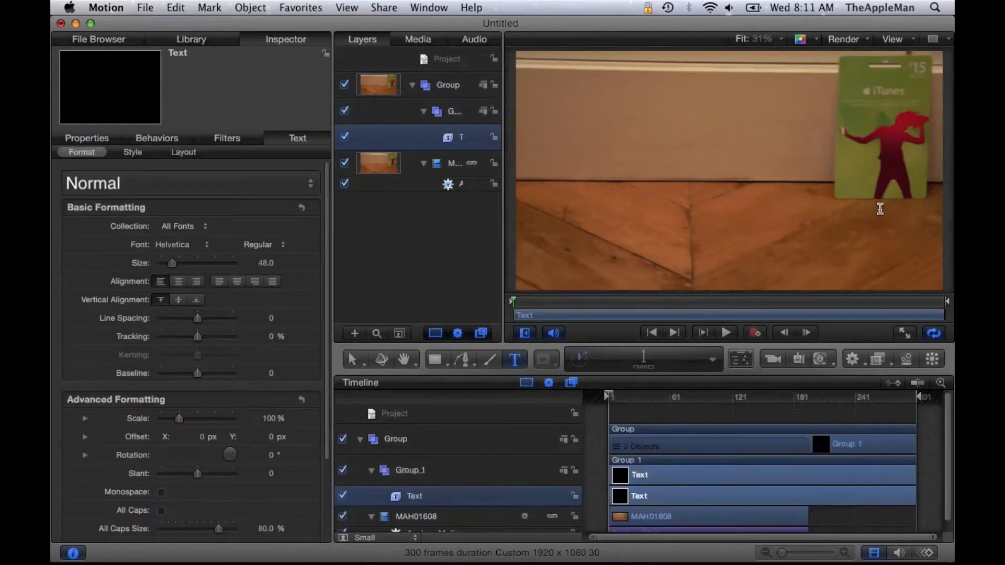
pyautogui.write('iTunes')
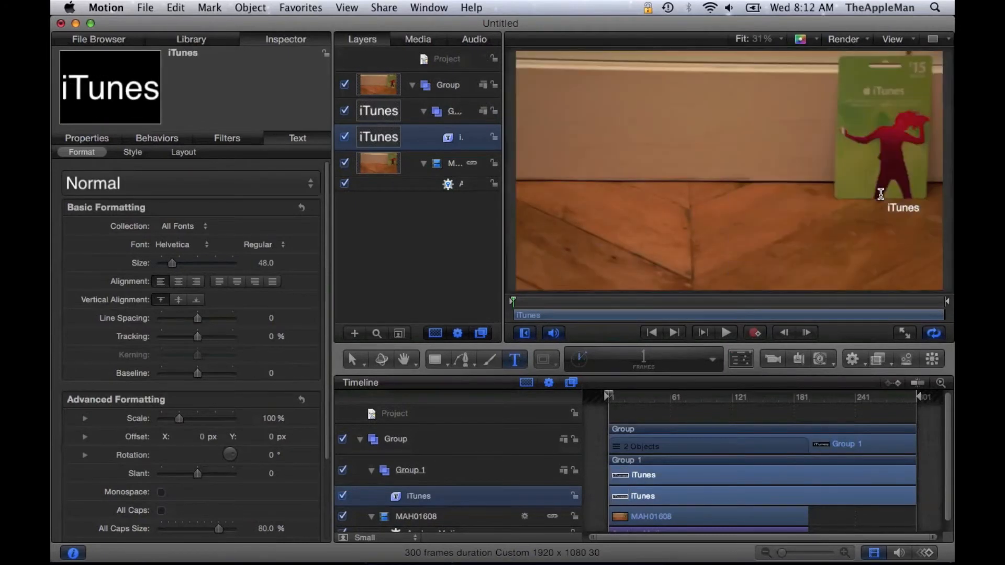
pyautogui.write(' Gift')
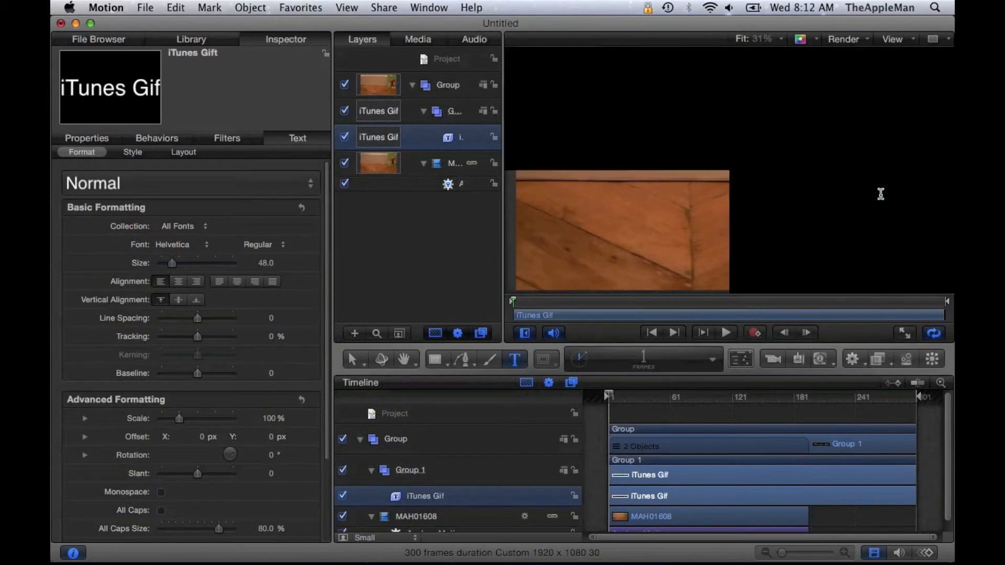
pyautogui.write(' Card')
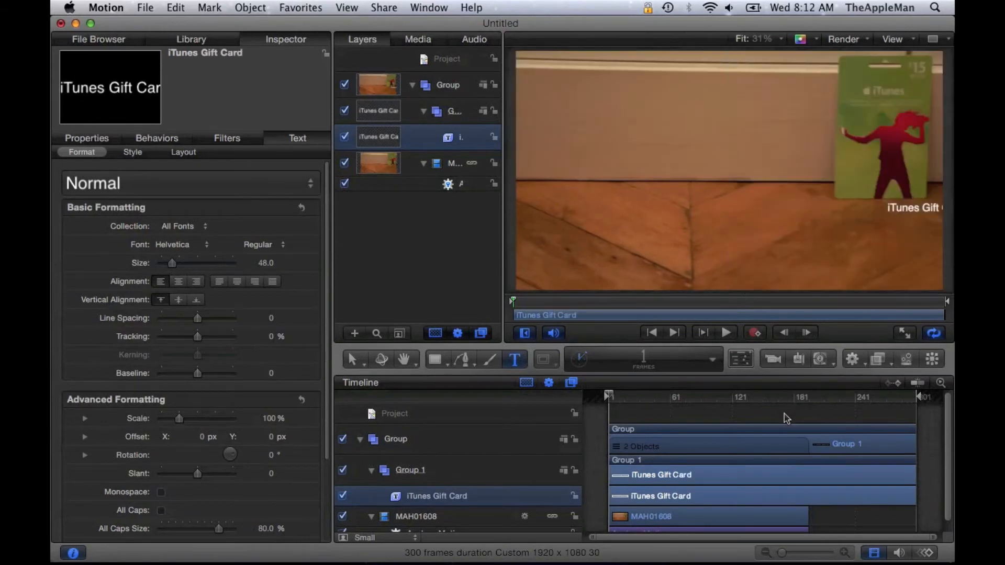
pyautogui.click(747, 411)
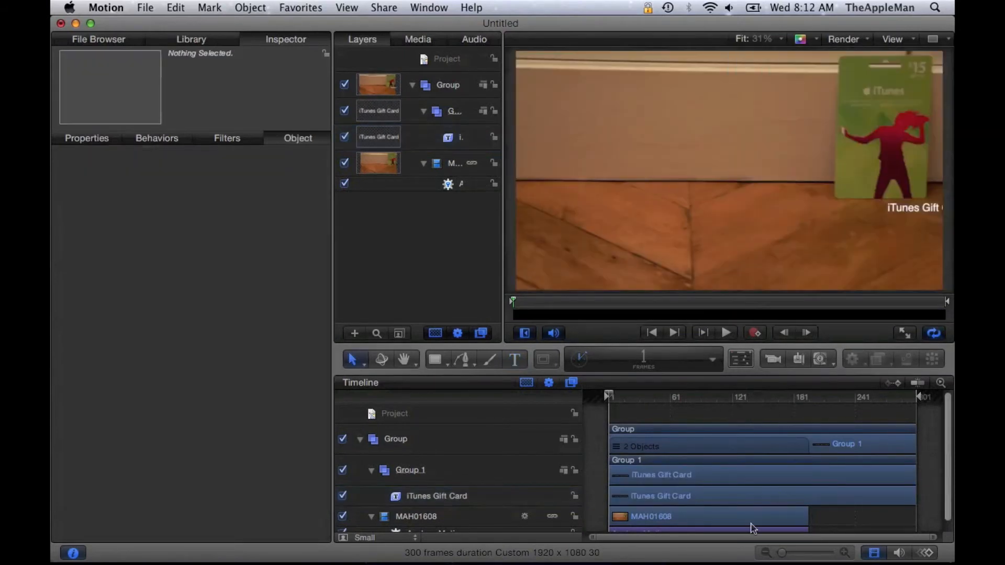
# - Move the iTunes Gift Card text so it sits centered directly beneath the gift card
pyautogui.moveTo(675, 478); pyautogui.dragTo(672, 475)
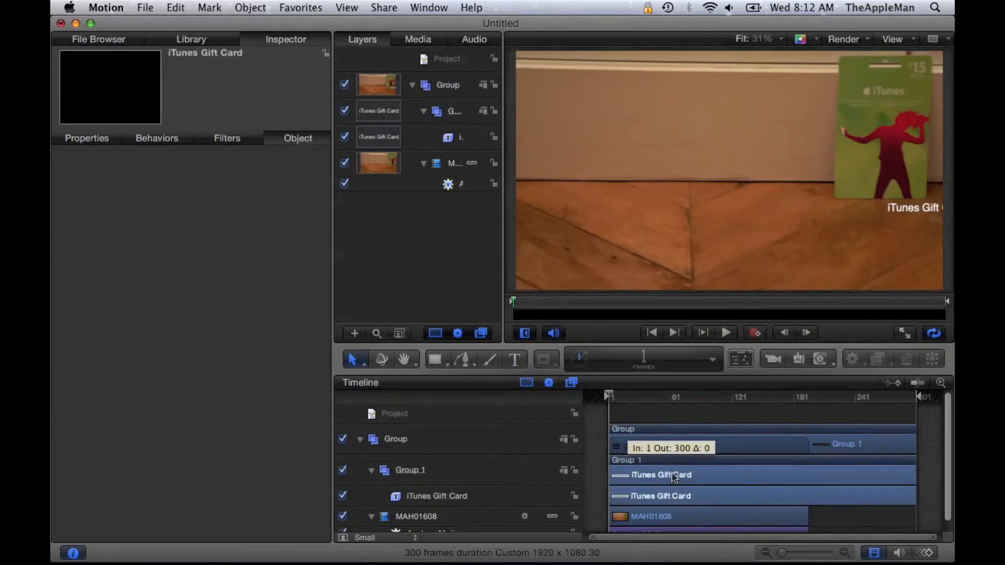
pyautogui.click(908, 208)
pyautogui.moveTo(908, 207); pyautogui.dragTo(861, 209)
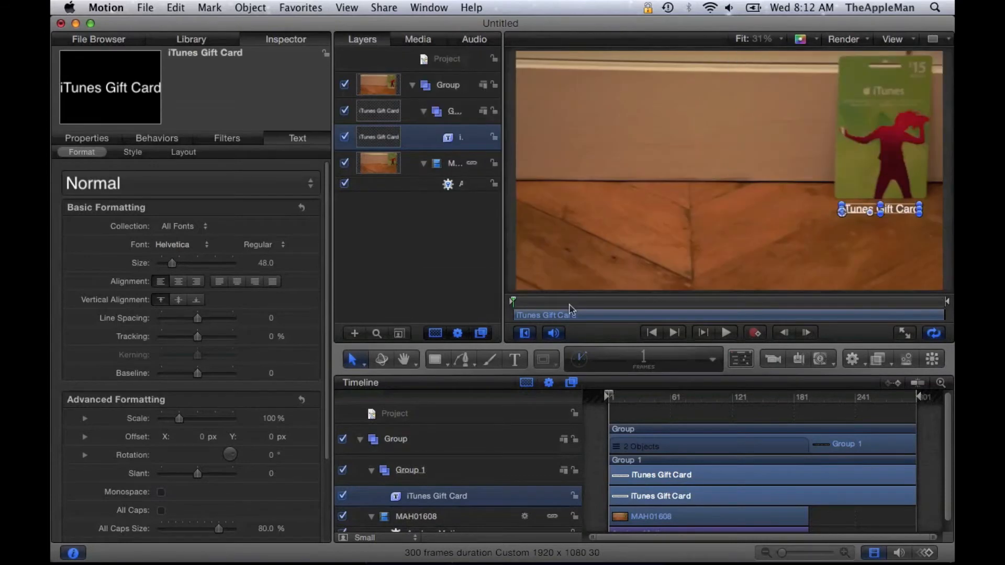
pyautogui.click(410, 240)
# - Shorten the iTunes Gift Card text in the timeline to end at about frame 124
pyautogui.click(185, 40)
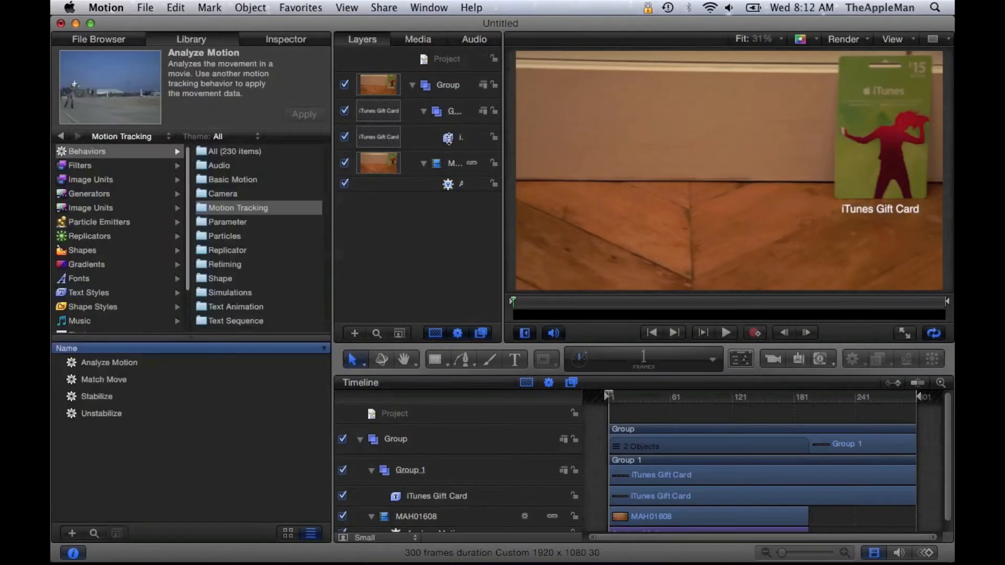
pyautogui.click(94, 382)
pyautogui.moveTo(94, 382); pyautogui.dragTo(88, 387)
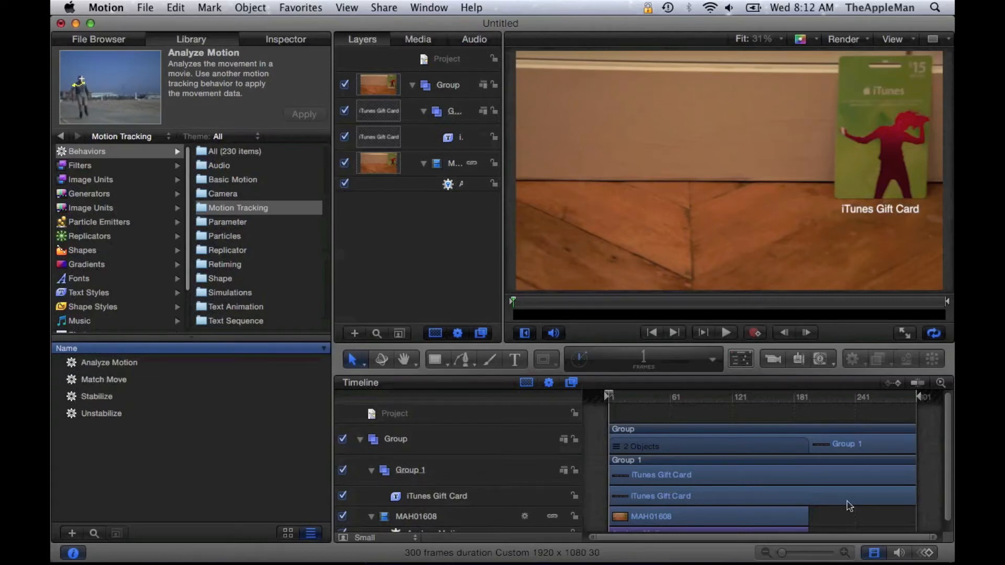
pyautogui.moveTo(915, 478); pyautogui.dragTo(735, 485)
pyautogui.scroll(1, 735, 437)
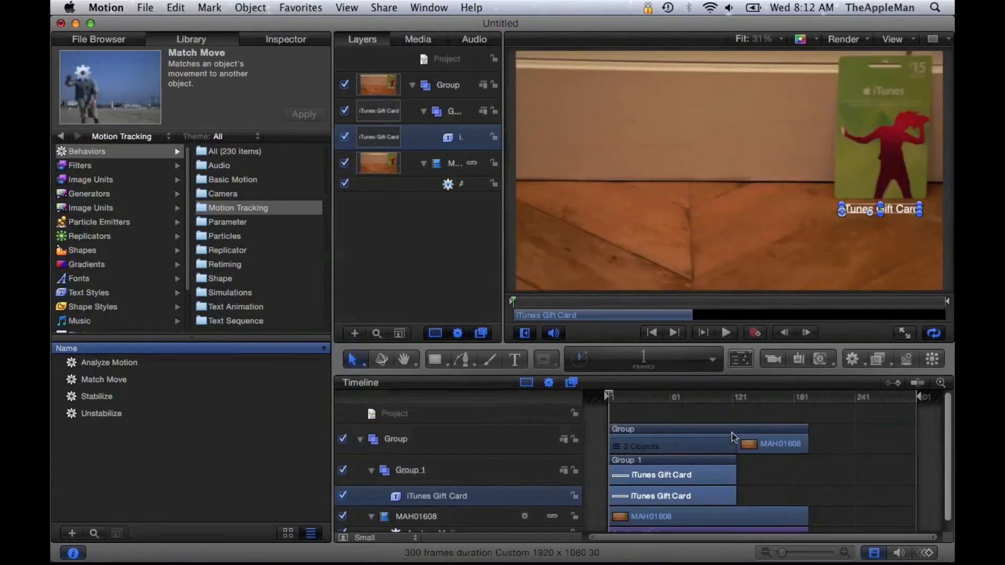
# - Apply the Match Move behavior to the iTunes Gift Card text and set its source to the clip's Analyze Motion
pyautogui.click(95, 365)
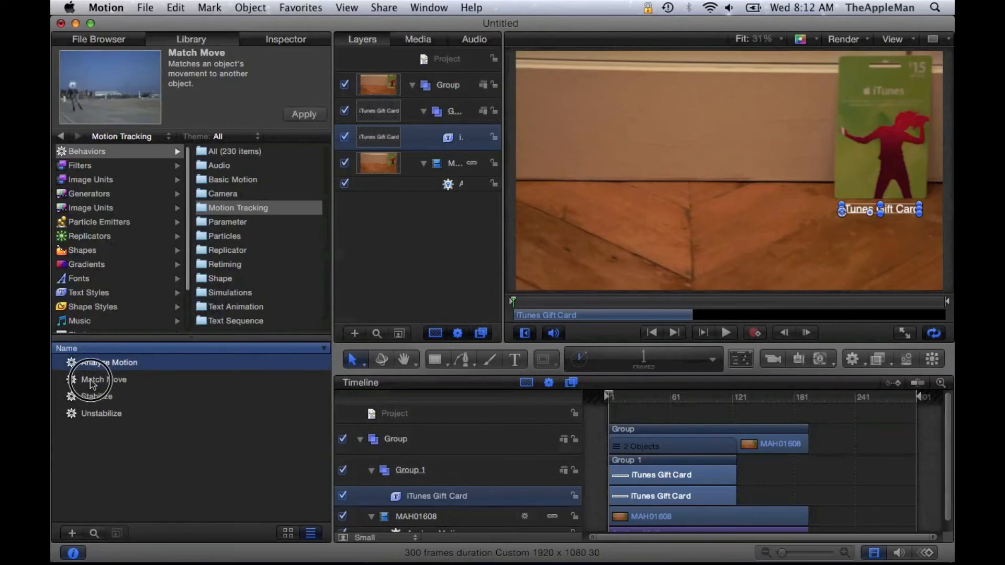
pyautogui.moveTo(89, 395); pyautogui.dragTo(625, 498)
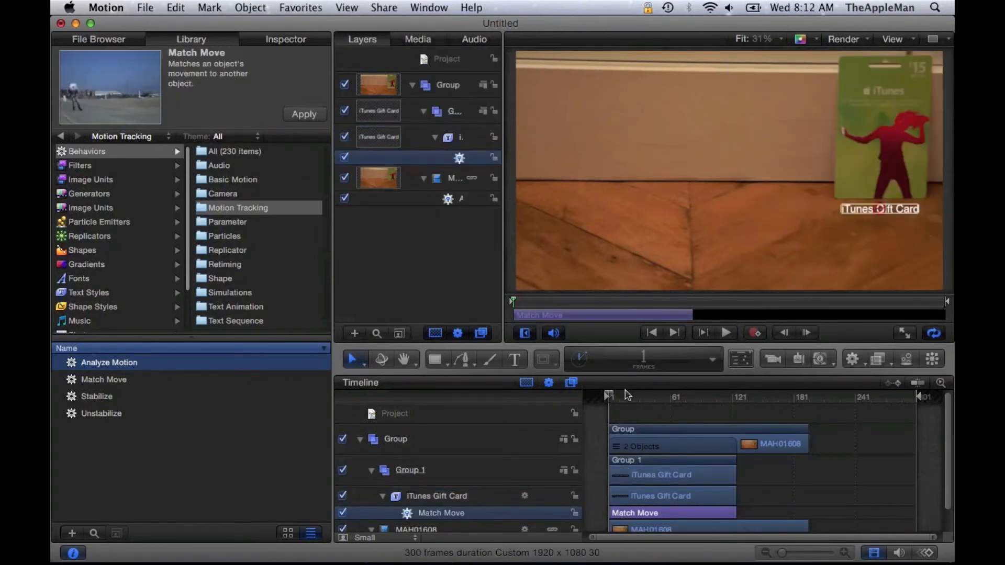
pyautogui.click(281, 42)
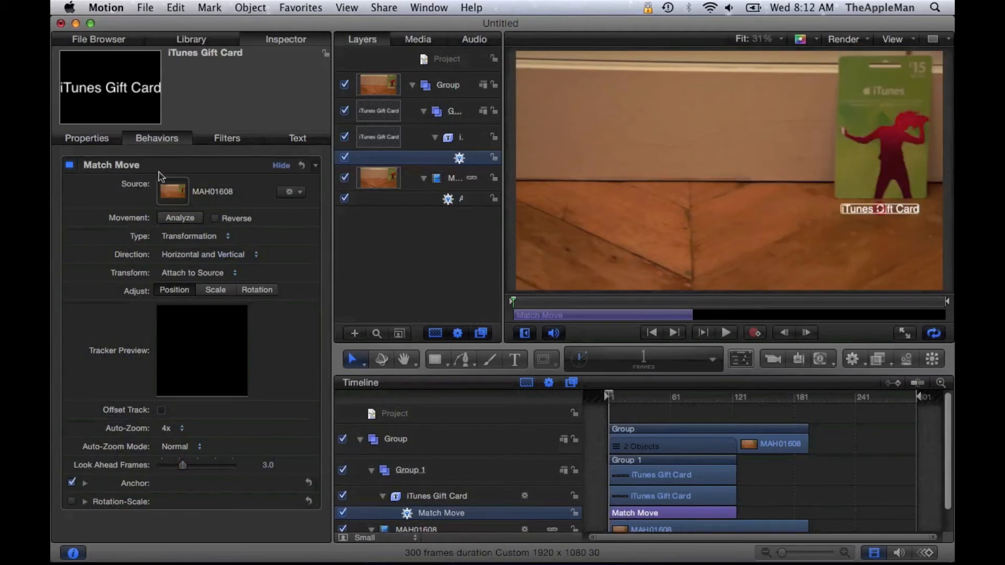
pyautogui.moveTo(455, 204); pyautogui.dragTo(172, 196)
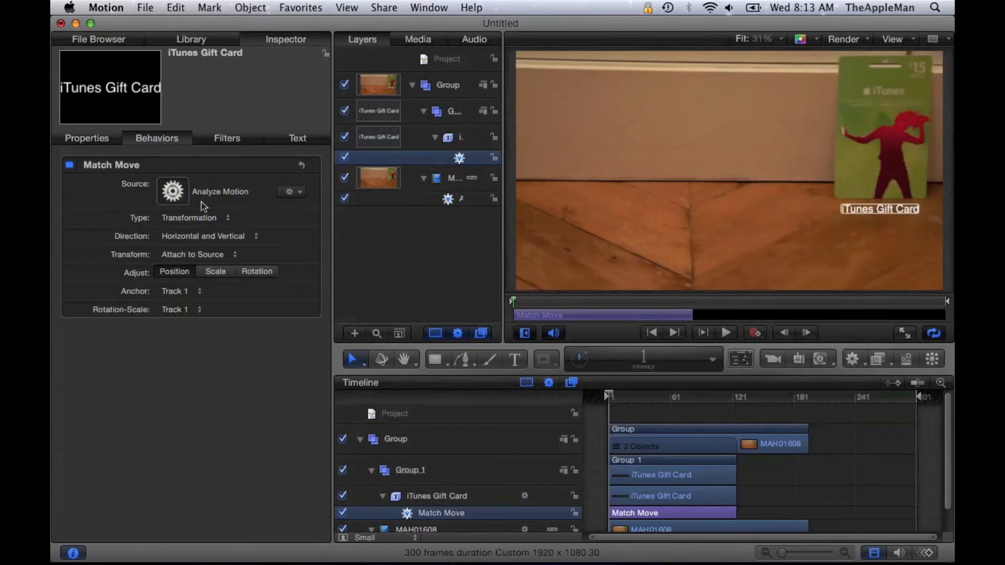
# - Trim the MAH01608 clip to end together with the text and place the playhead at frame 123
pyautogui.moveTo(613, 397); pyautogui.dragTo(732, 396)
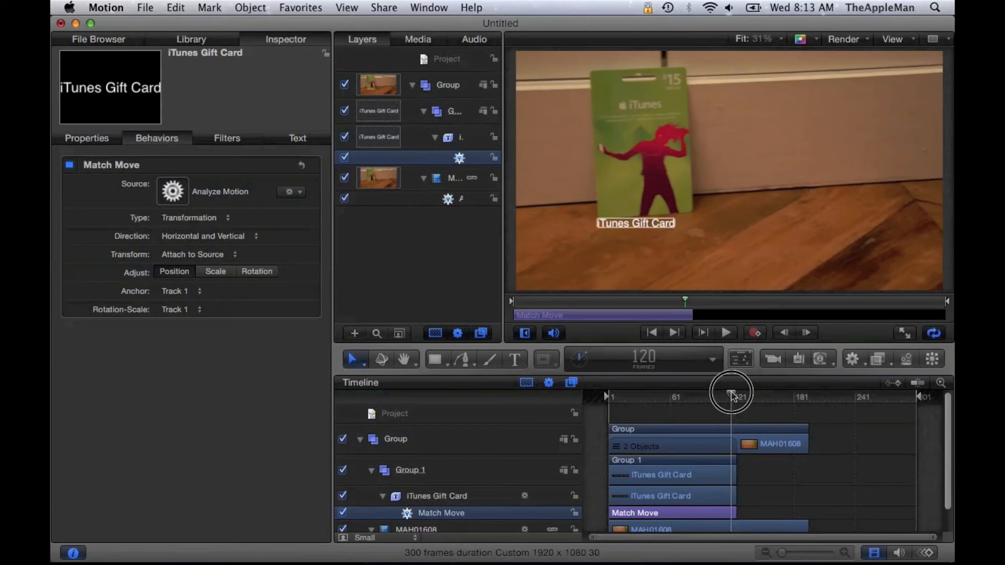
pyautogui.scroll(-1, 768, 450)
pyautogui.moveTo(805, 419); pyautogui.dragTo(735, 423)
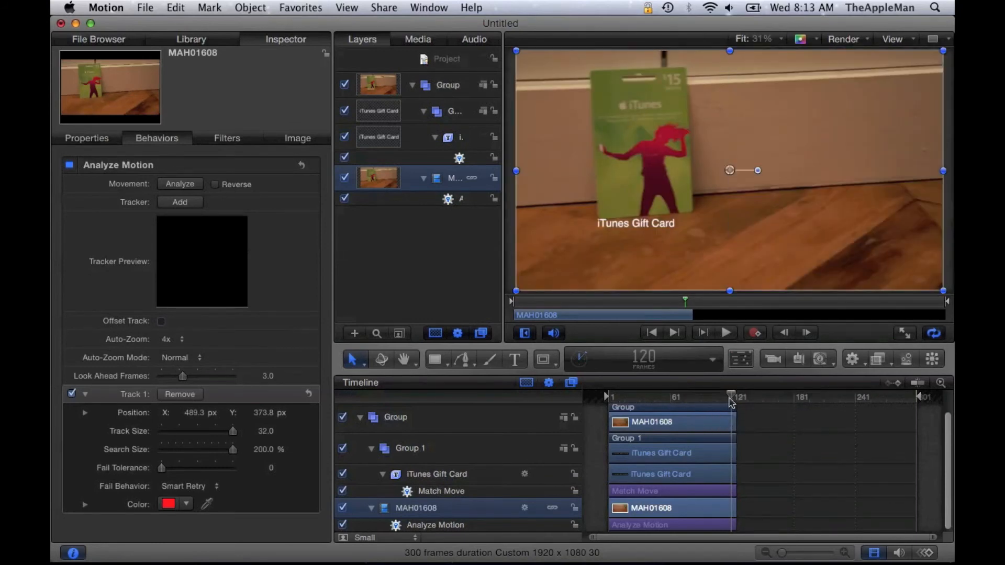
pyautogui.click(735, 398)
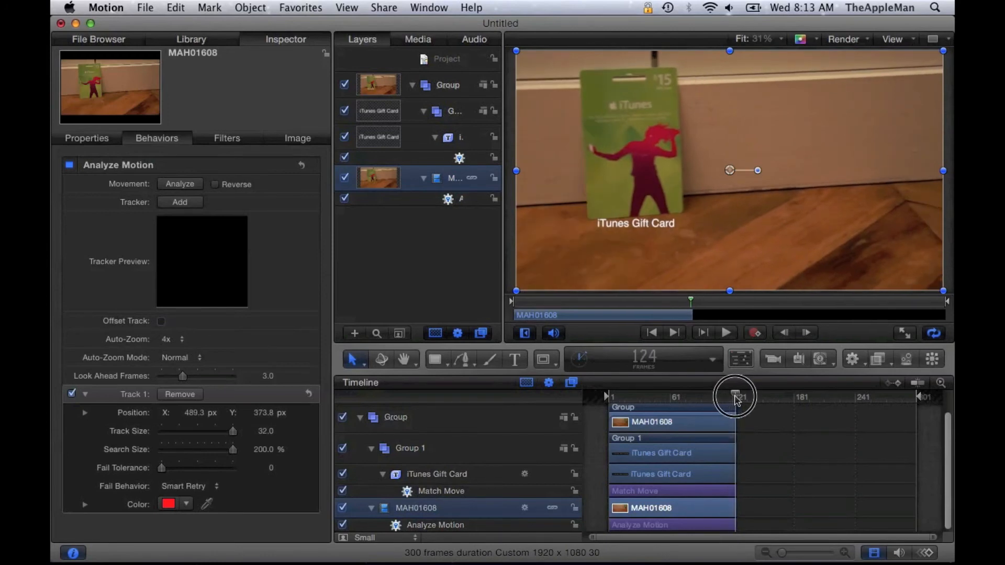
pyautogui.moveTo(735, 400); pyautogui.dragTo(734, 400)
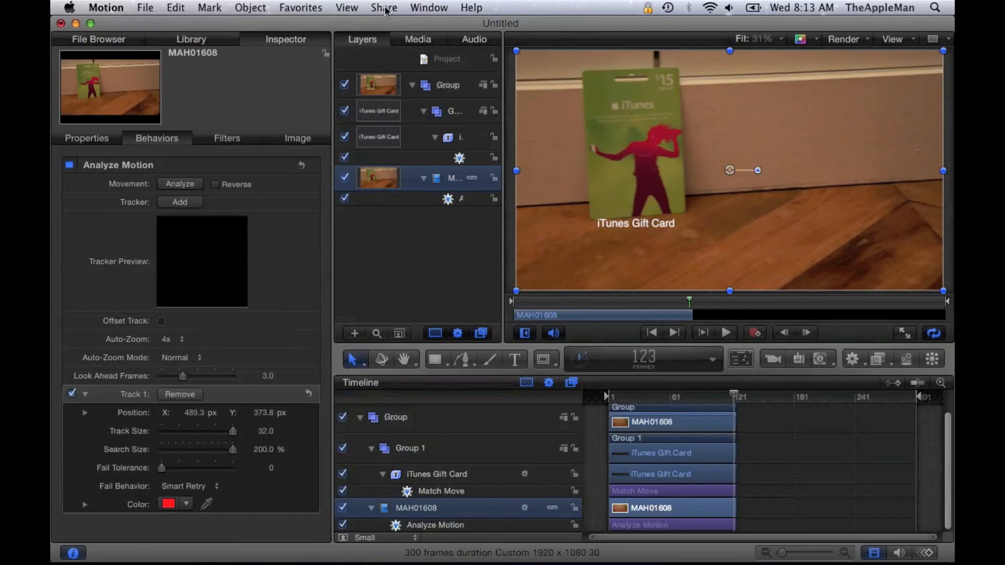
# - Set up a QuickTime movie export using H.264 with video and audio included
pyautogui.click(386, 8)
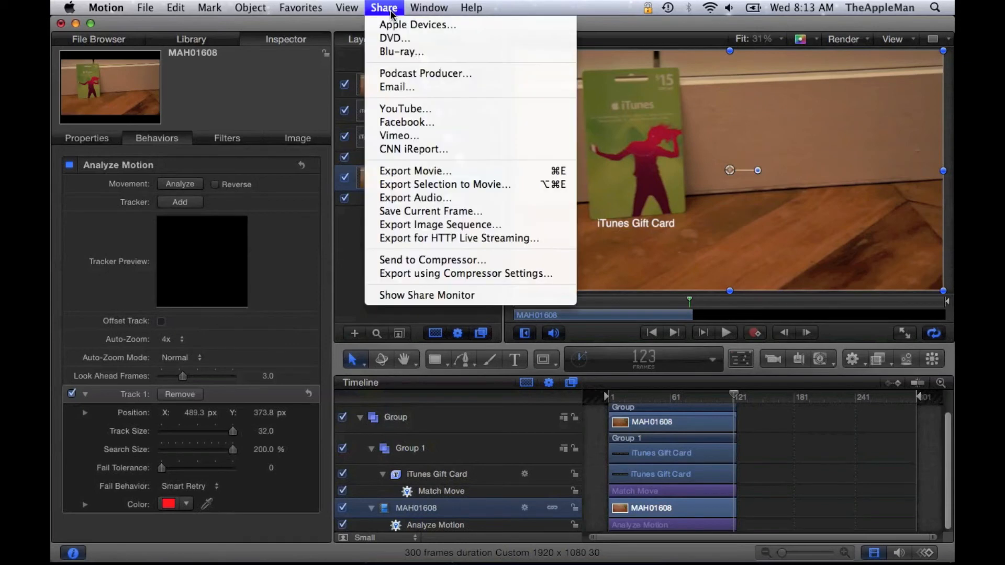
pyautogui.click(448, 172)
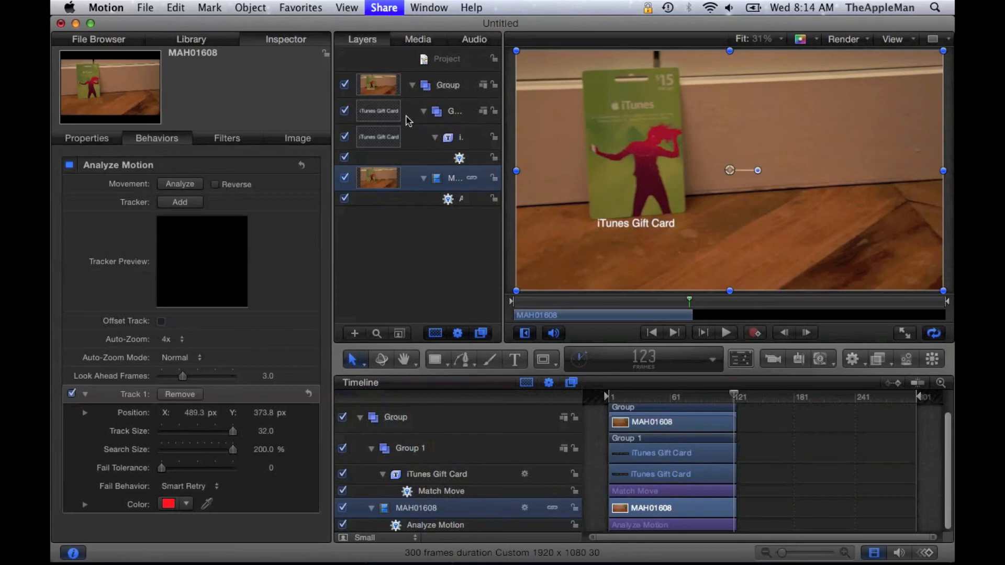
pyautogui.click(469, 298)
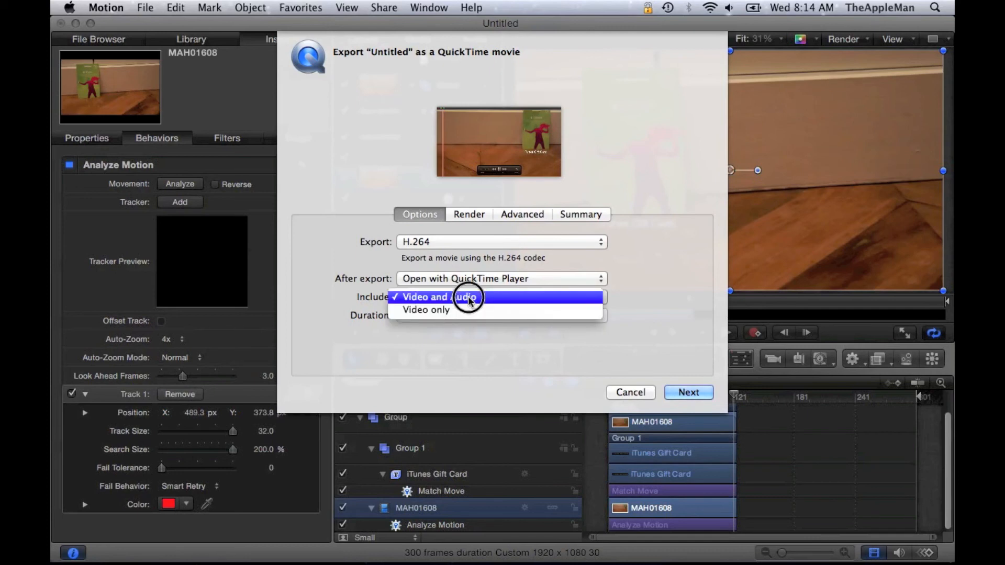
pyautogui.click(469, 298)
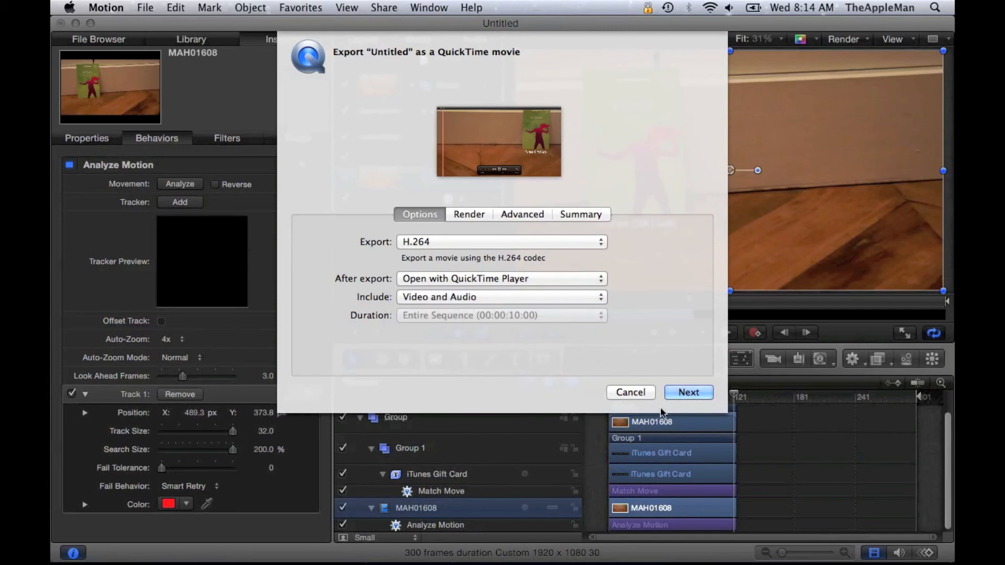
pyautogui.click(692, 390)
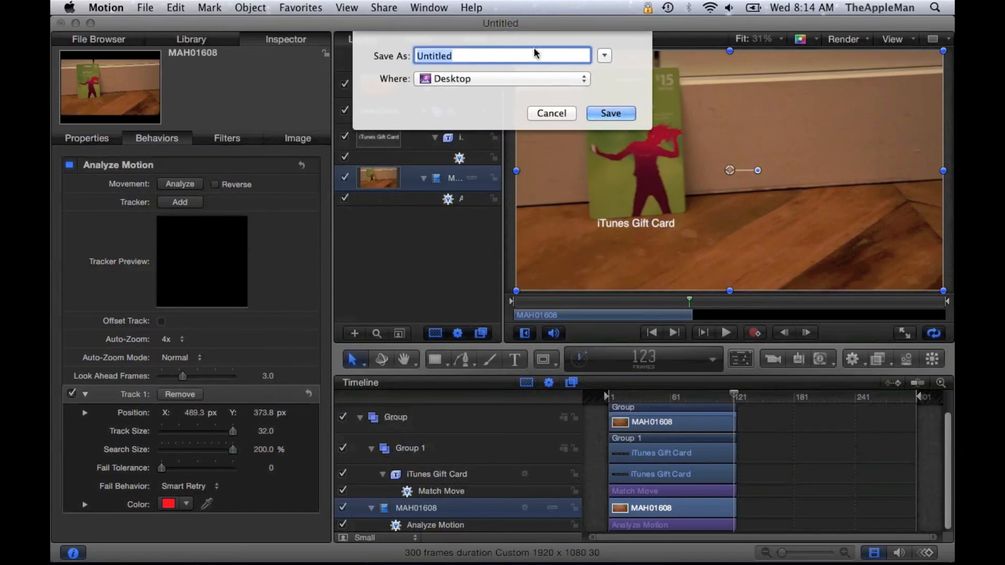
# - Name the exported movie "iTunes Gift Card" and save it in the Shared folder
pyautogui.press('BackSpace')
pyautogui.write('iTunes Gi')
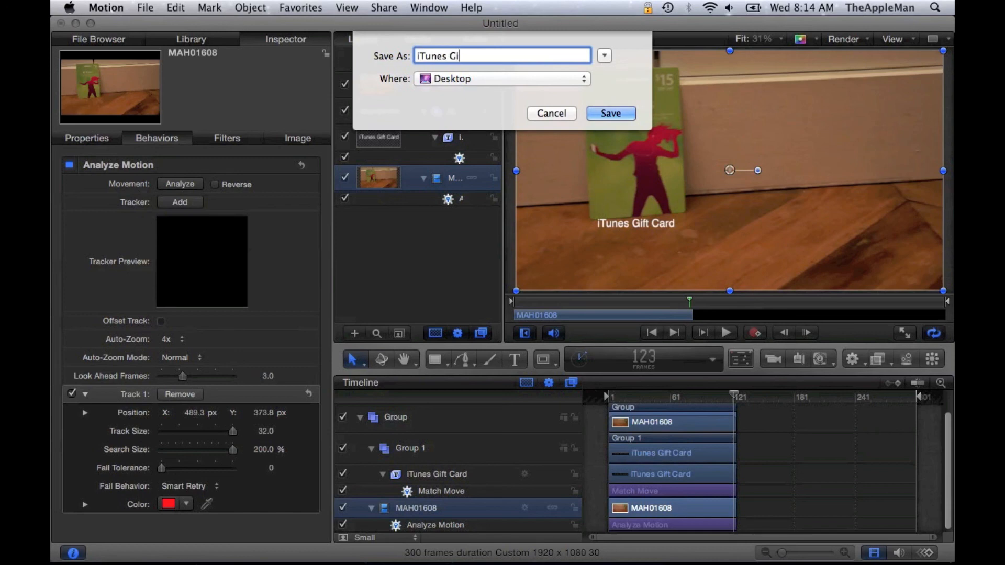
pyautogui.write('ft card')
pyautogui.press('BackSpace')
pyautogui.press('BackSpace')
pyautogui.press('BackSpace')
pyautogui.press('BackSpace')
pyautogui.write('Card')
pyautogui.click(517, 78)
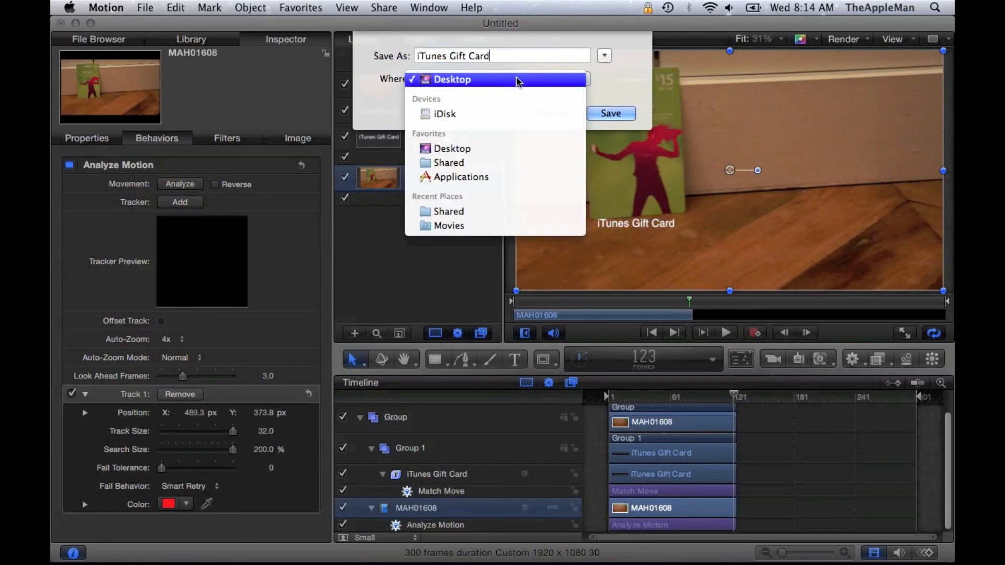
pyautogui.click(464, 166)
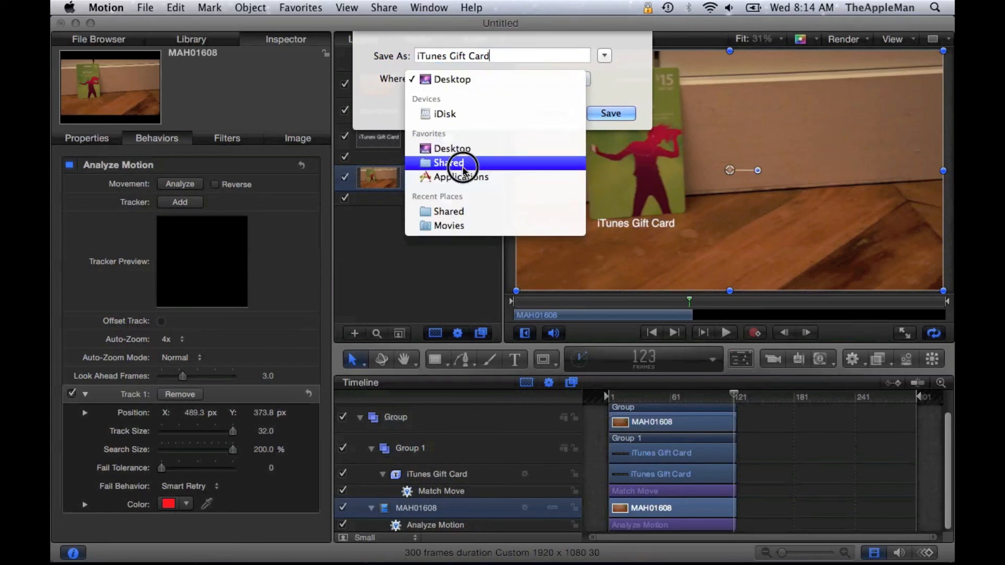
pyautogui.click(624, 115)
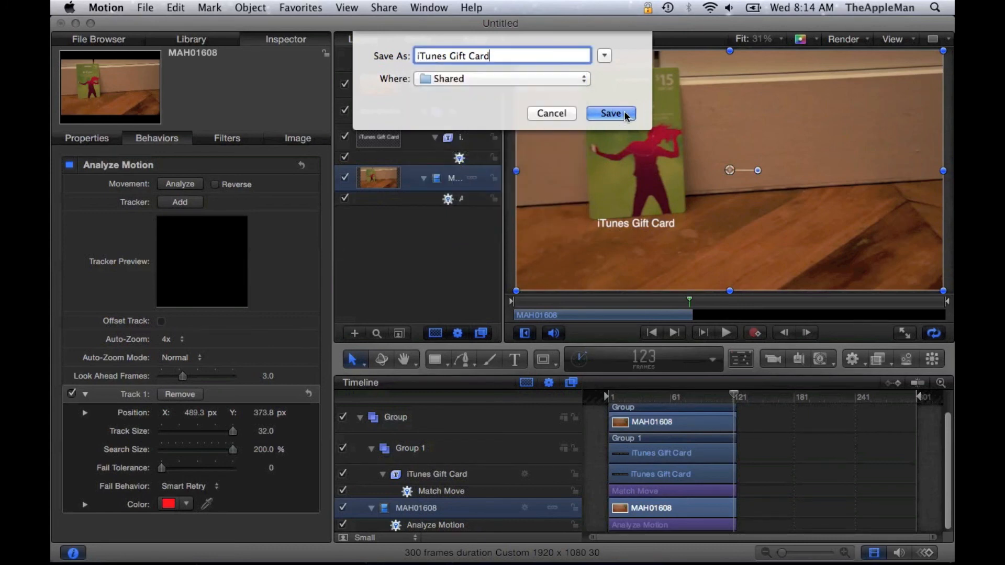